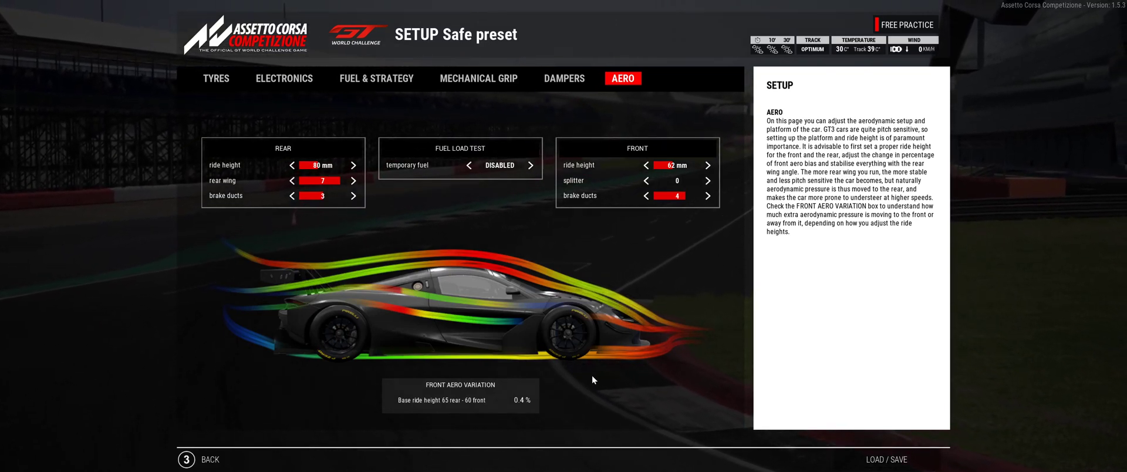
- Drop the Safe preset's rear wing setting from 7 down to 1
double_click(293, 181)
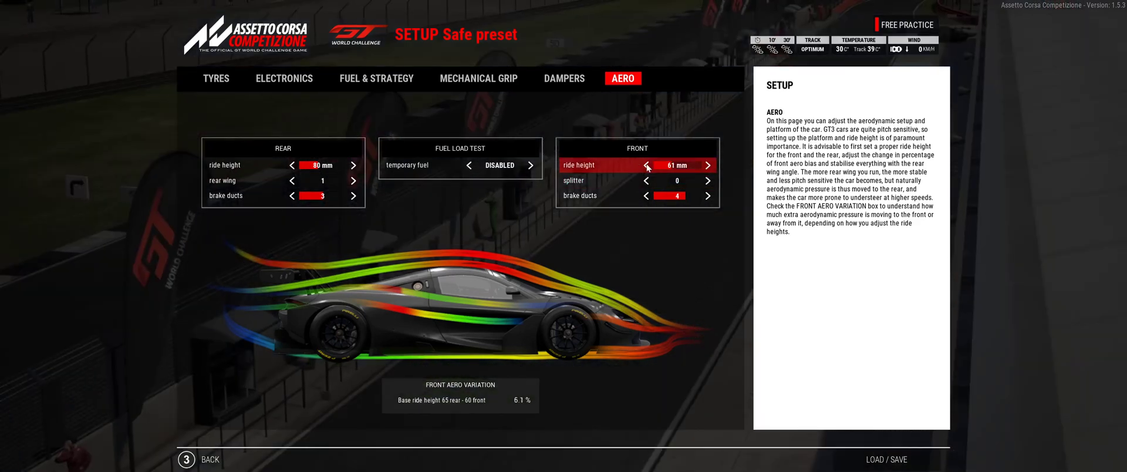
- Set the front ride height to 67 mm, cutting front aero variation to 0.2%
left_click(647, 165)
left_click(646, 165)
left_click(646, 165)
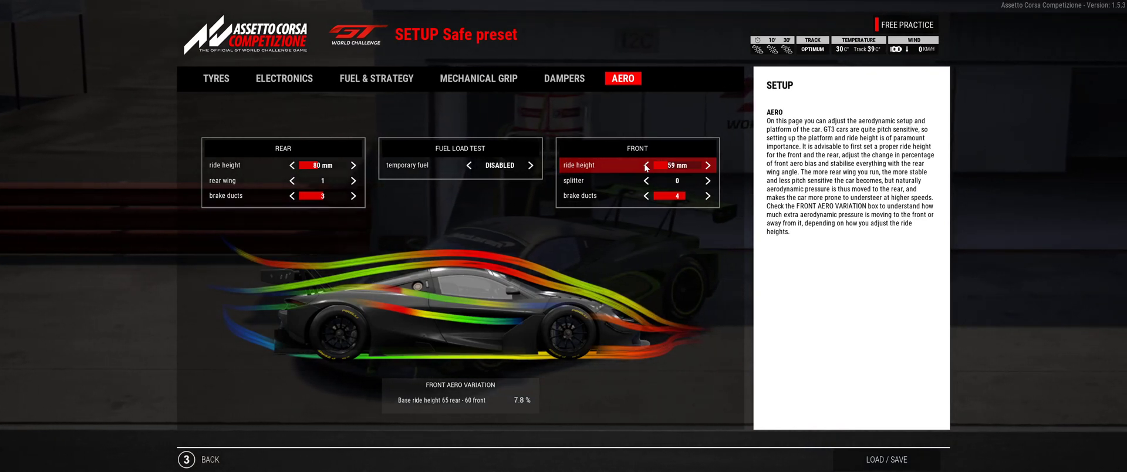
left_click(708, 165)
left_click(708, 166)
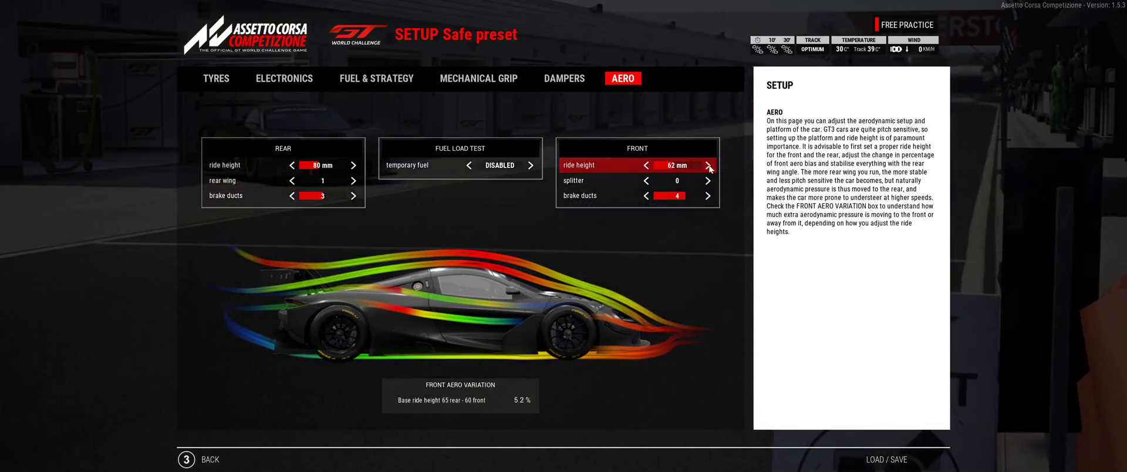
left_click(708, 166)
left_click(708, 166)
left_click(708, 165)
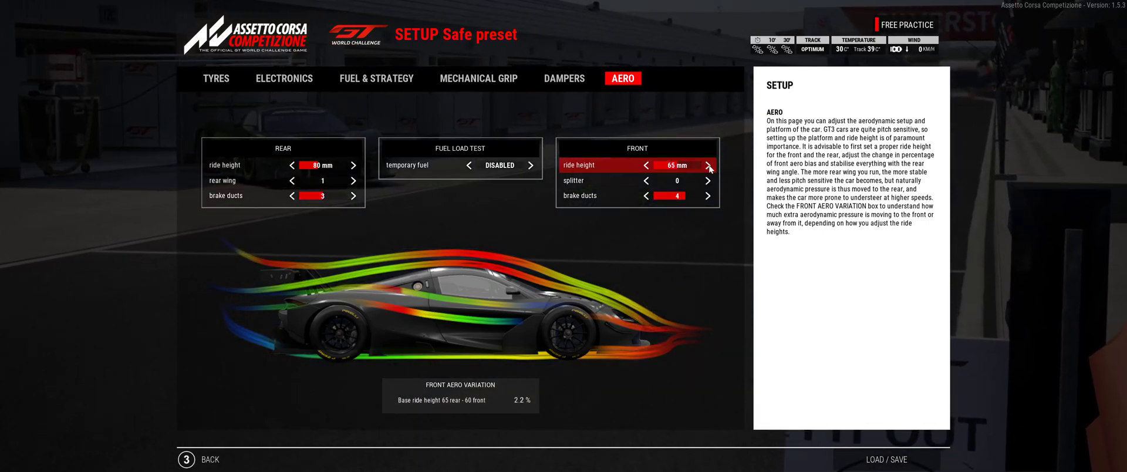
left_click(708, 165)
left_click(708, 165)
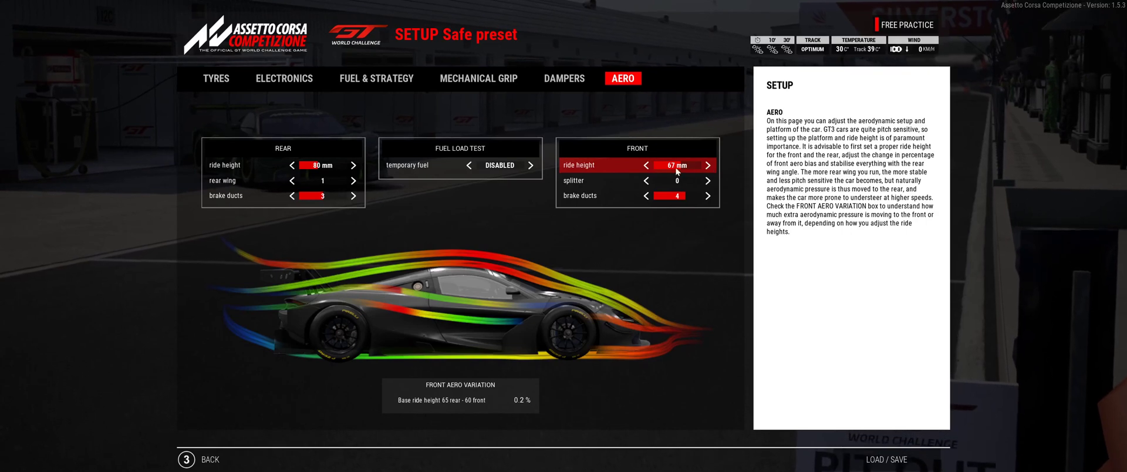
left_click(646, 165)
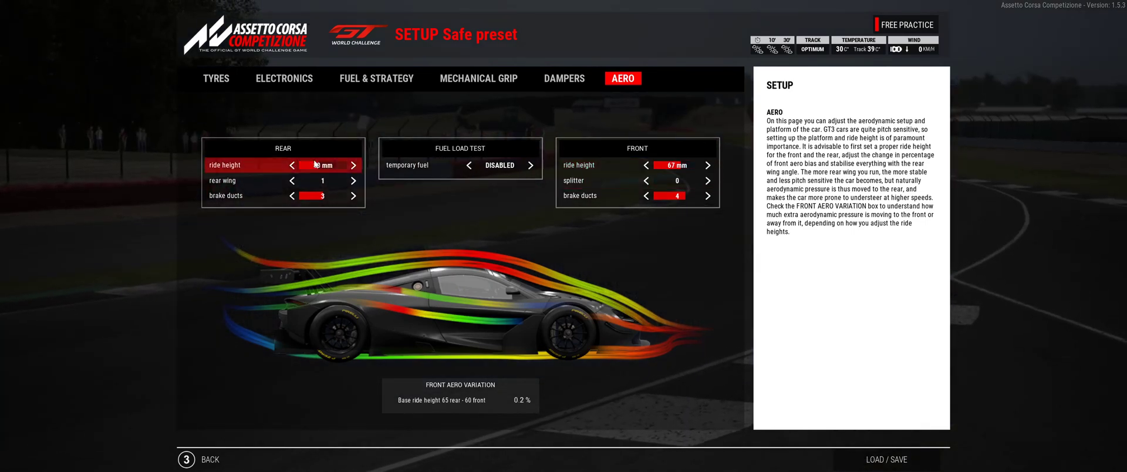
- Lower the rear ride height to 64 mm
left_click(353, 166)
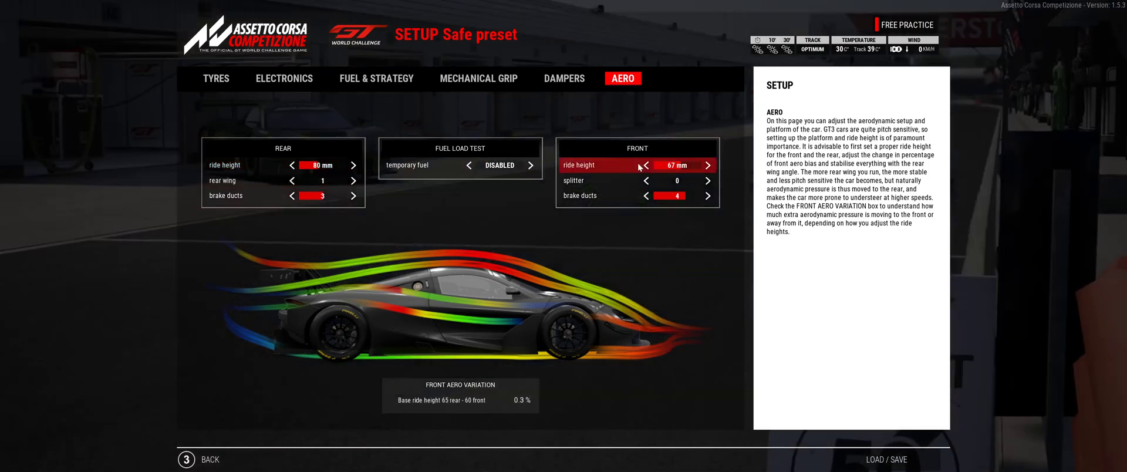
left_click(646, 165)
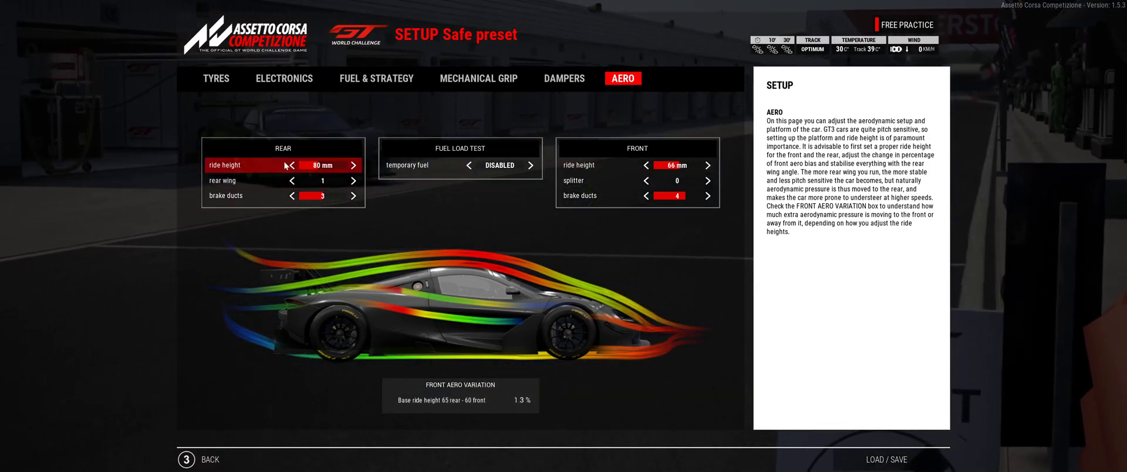
left_click(292, 165)
left_click(646, 165)
left_click(292, 165)
left_click(292, 165)
left_click(291, 165)
left_click(291, 165)
left_click(291, 165)
left_click(292, 165)
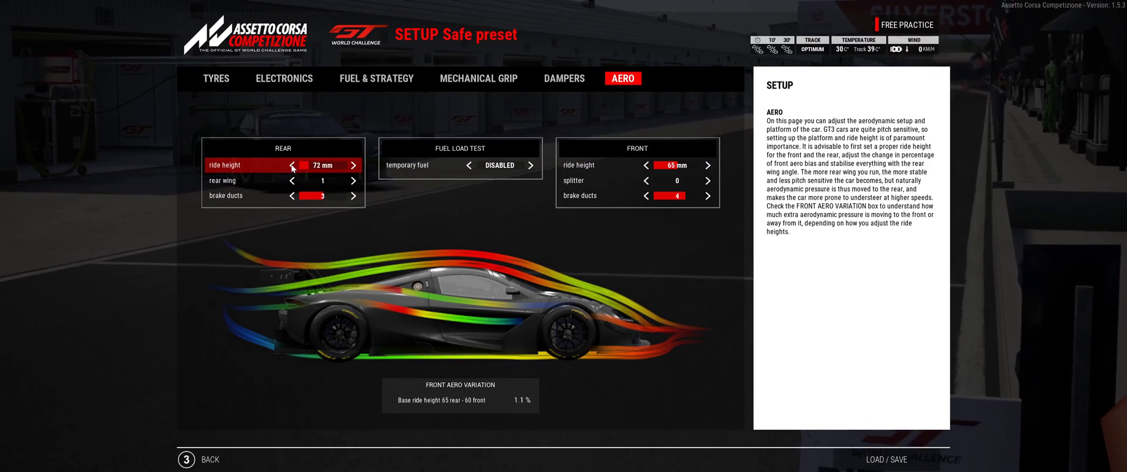
left_click(291, 165)
left_click(292, 164)
left_click(291, 165)
left_click(292, 165)
left_click(292, 165)
left_click(291, 165)
left_click(291, 165)
left_click(292, 165)
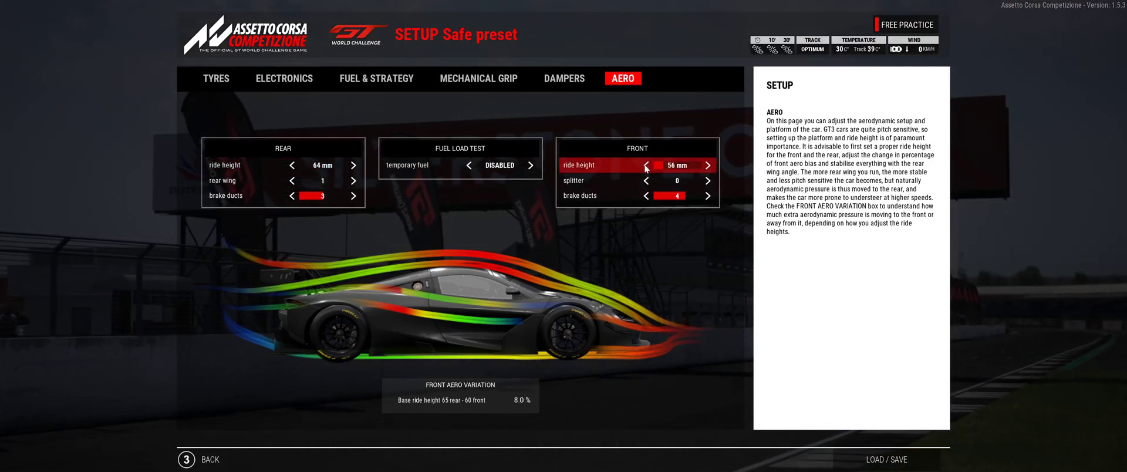
- Raise the front ride height to 64 mm to match the rear
left_click(708, 166)
left_click(708, 166)
left_click(708, 166)
left_click(708, 166)
left_click(708, 166)
left_click(708, 166)
left_click(708, 166)
left_click(708, 167)
left_click(708, 166)
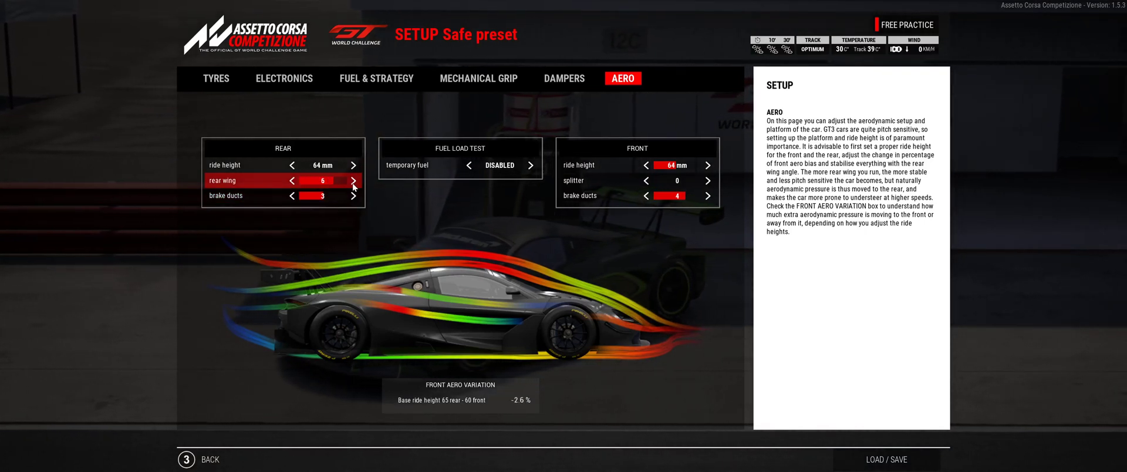
- Raise the rear wing to 8, shifting front aero variation to −3.8%
left_click(353, 181)
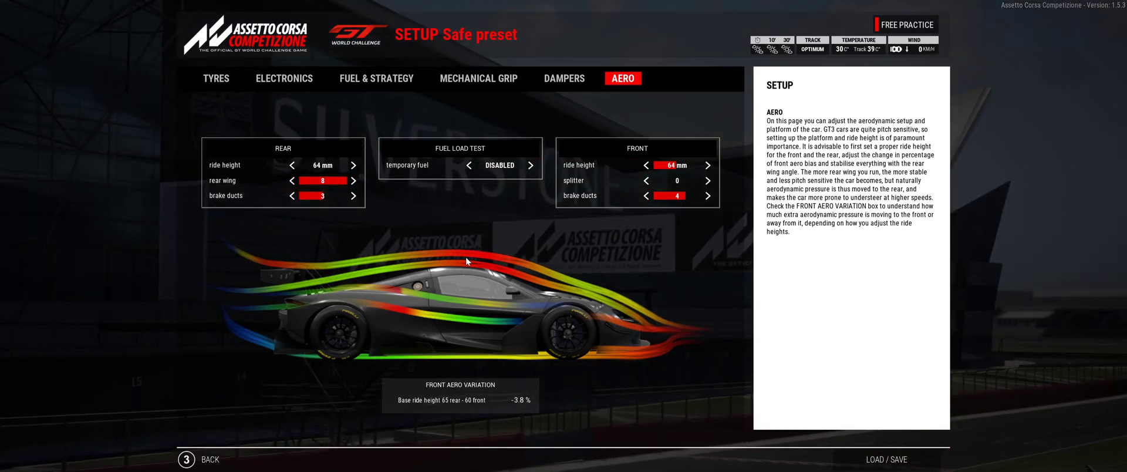
- Set the front ride height to 59 mm, bringing front aero variation to 0.0%
left_click(645, 166)
left_click(645, 165)
left_click(646, 166)
left_click(645, 165)
left_click(708, 166)
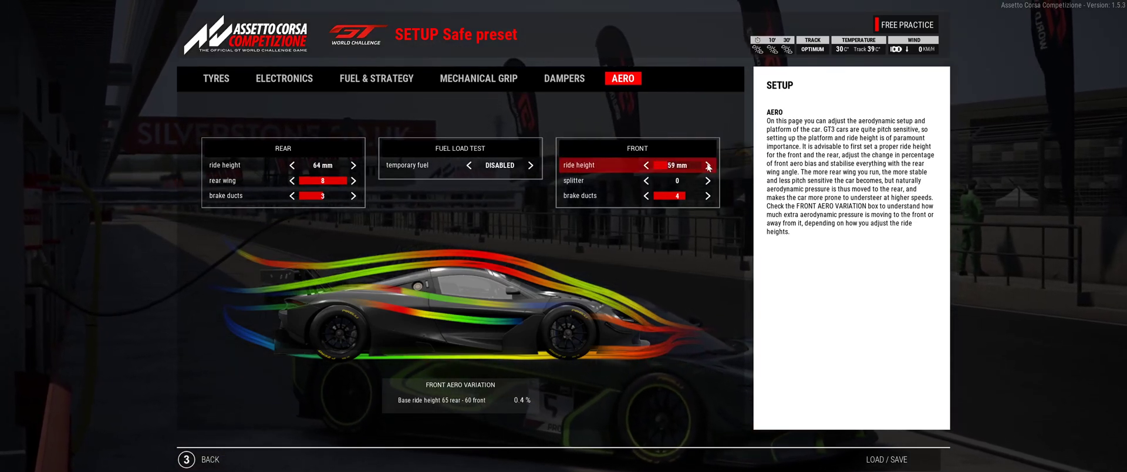
key("Left")
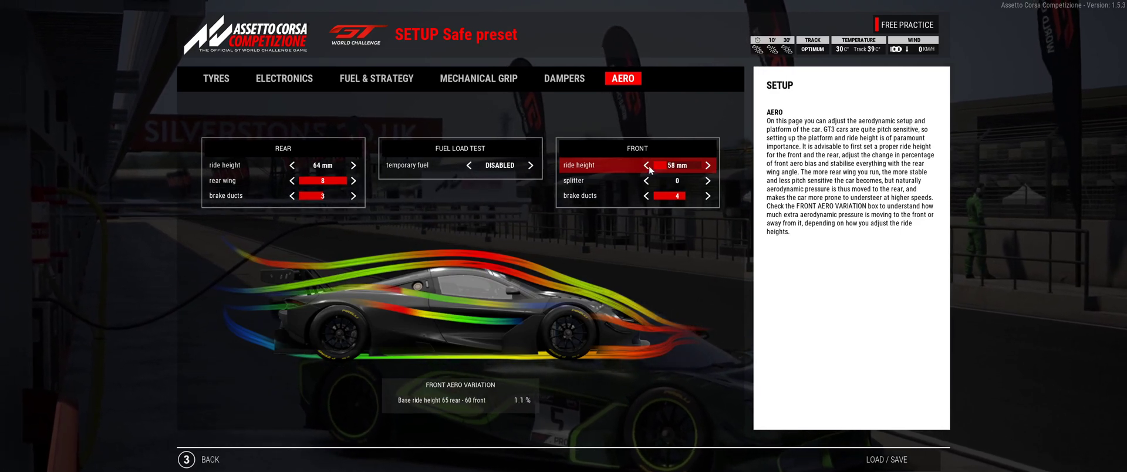
left_click(706, 166)
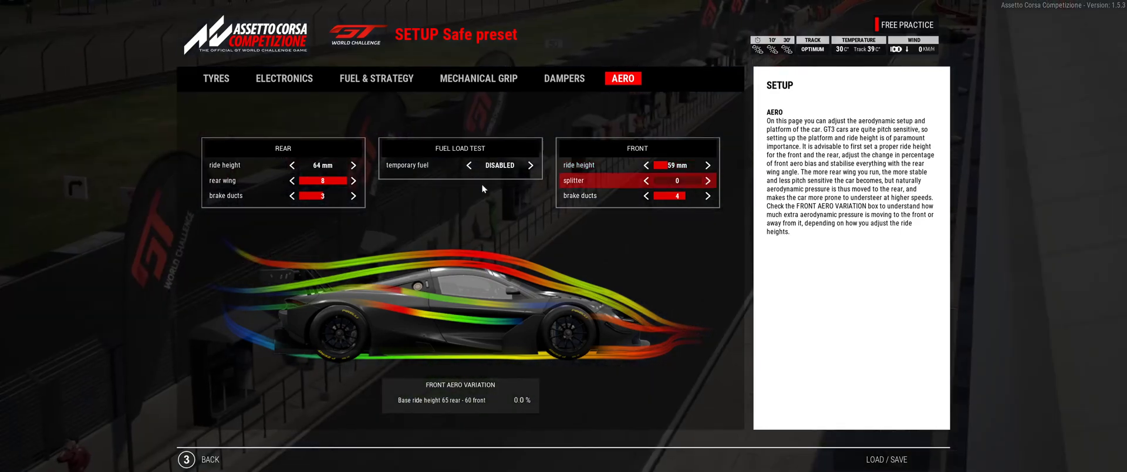